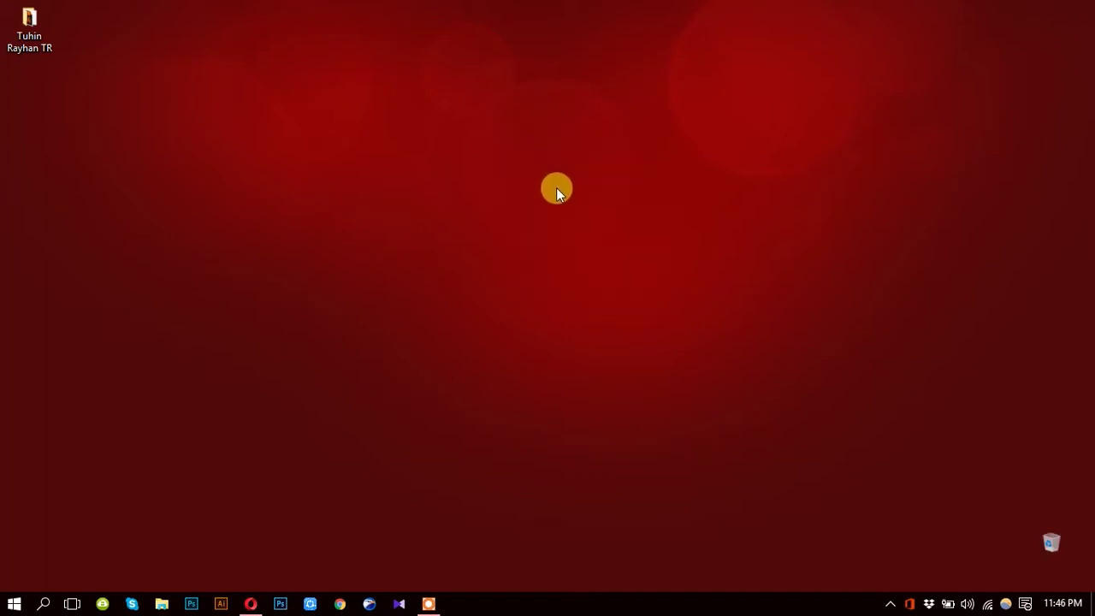
right_click(546, 182)
click(587, 232)
right_click(483, 127)
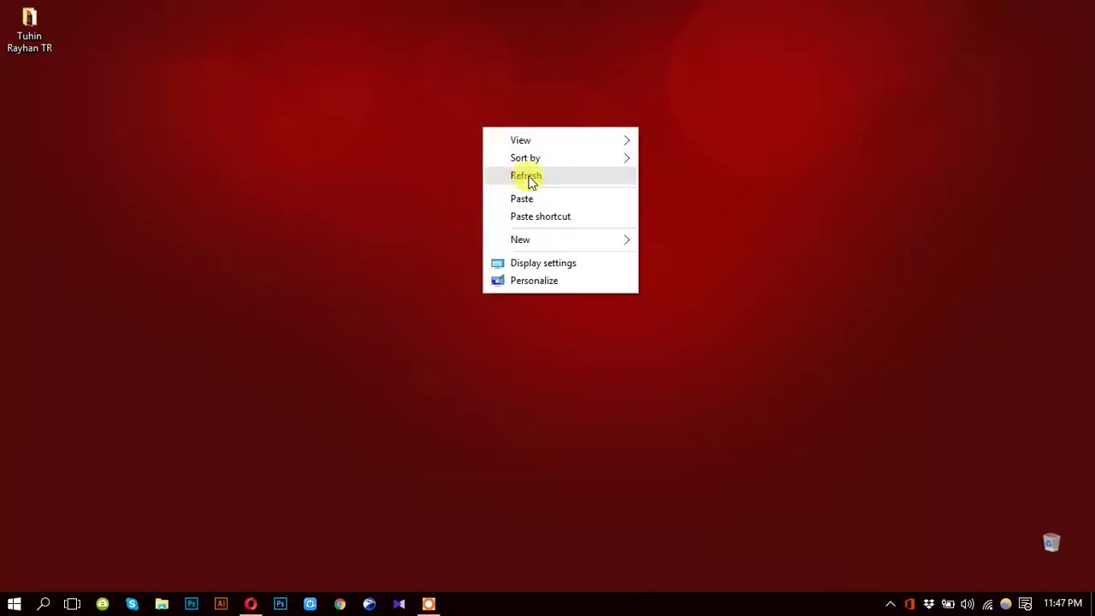
click(522, 175)
right_click(514, 154)
click(553, 195)
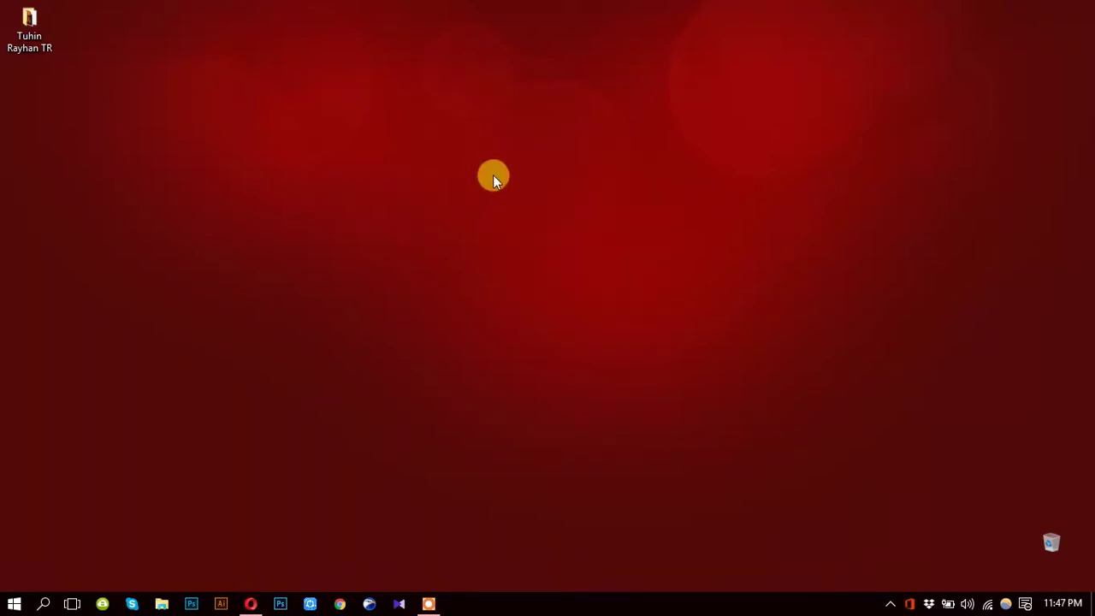
Switch to the Opera browser and search Google for multcloud.
click(251, 603)
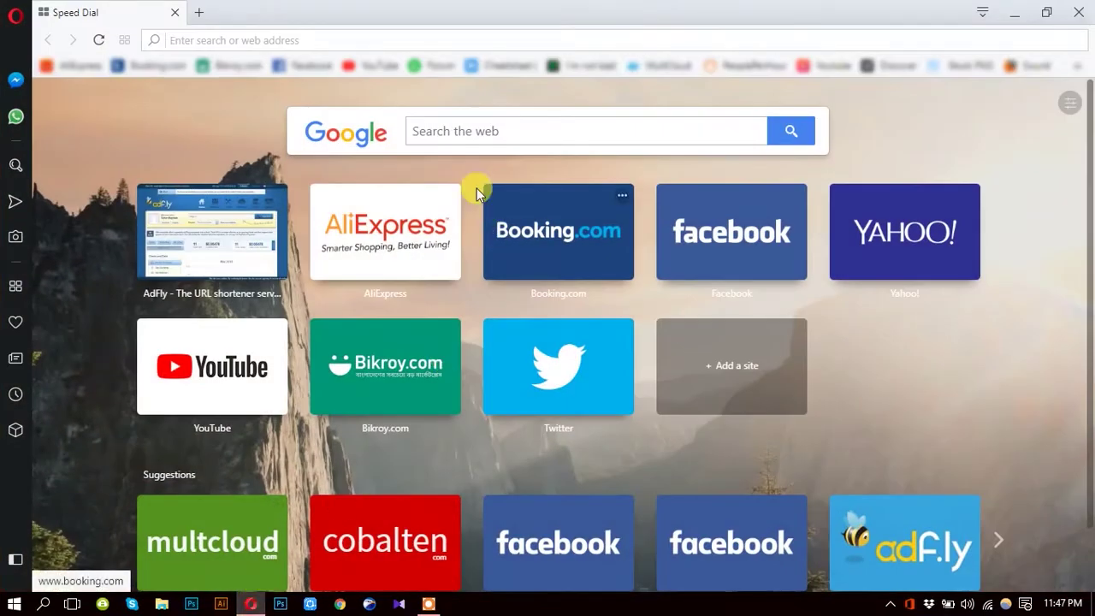
click(462, 130)
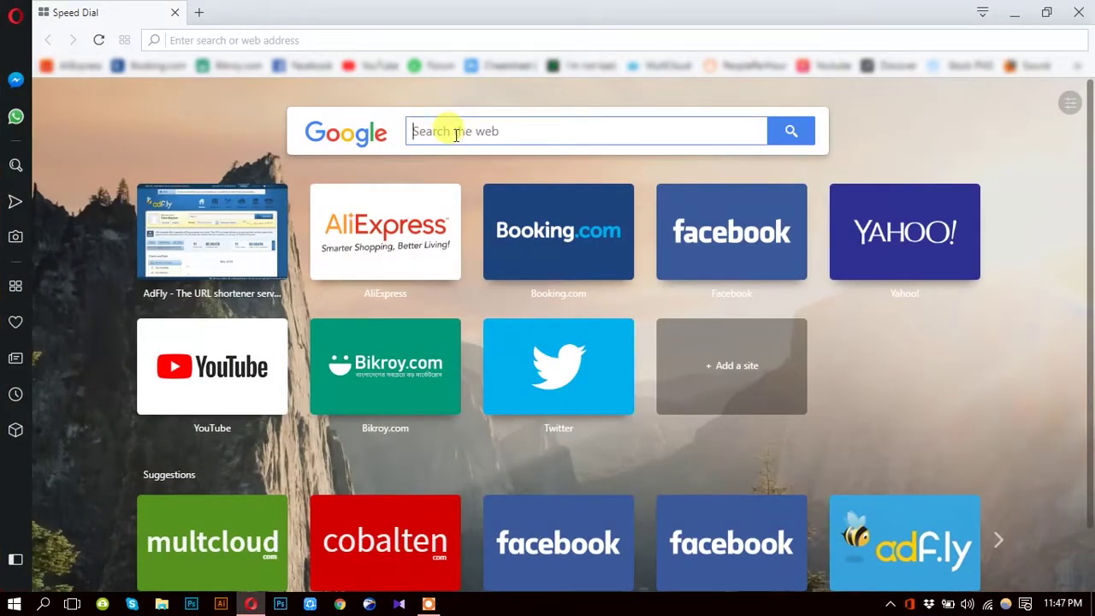
text(mult)
key(Down)
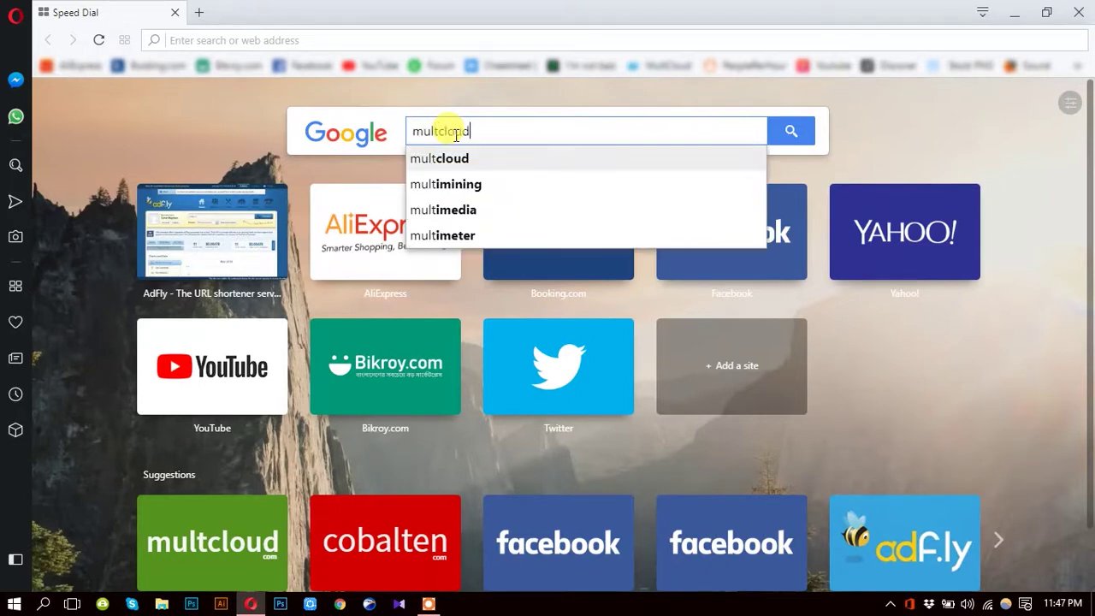
key(Return)
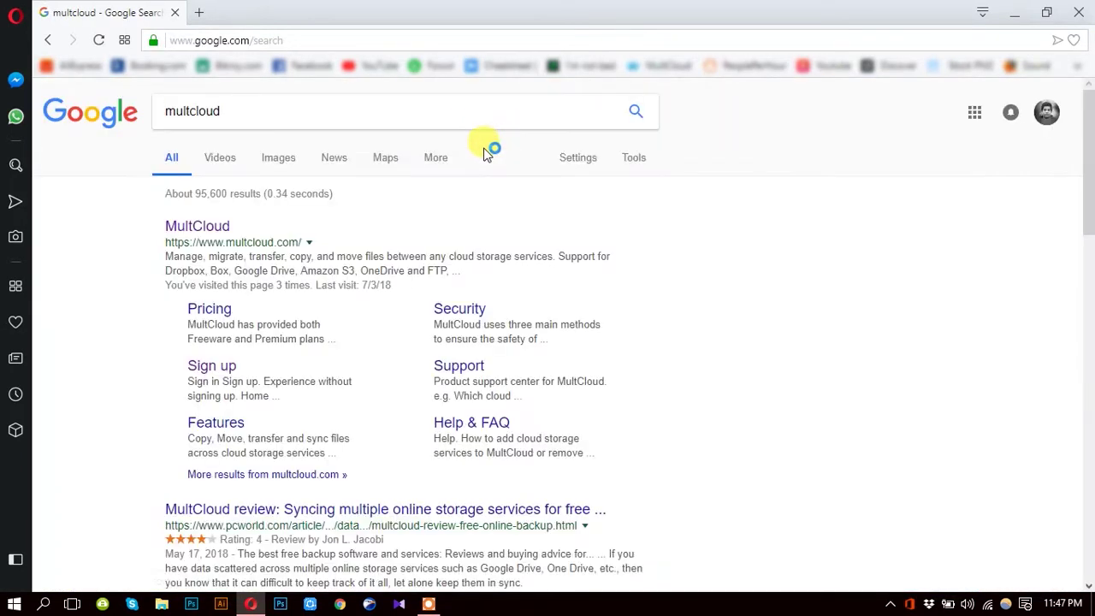
drag(178, 233, 125, 233)
click(128, 233)
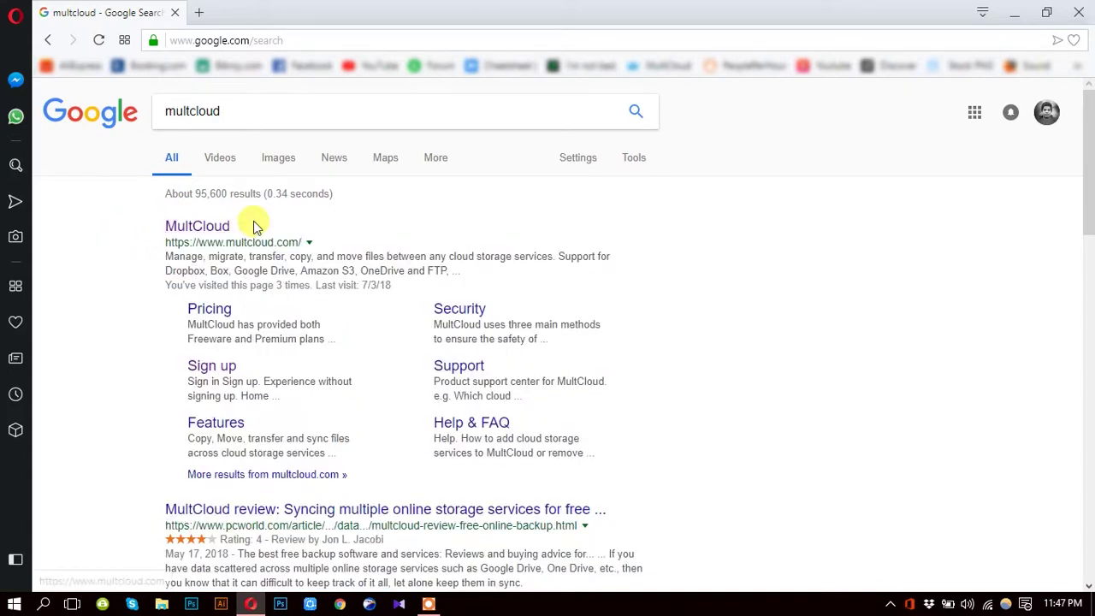
click(219, 226)
drag(167, 193, 339, 202)
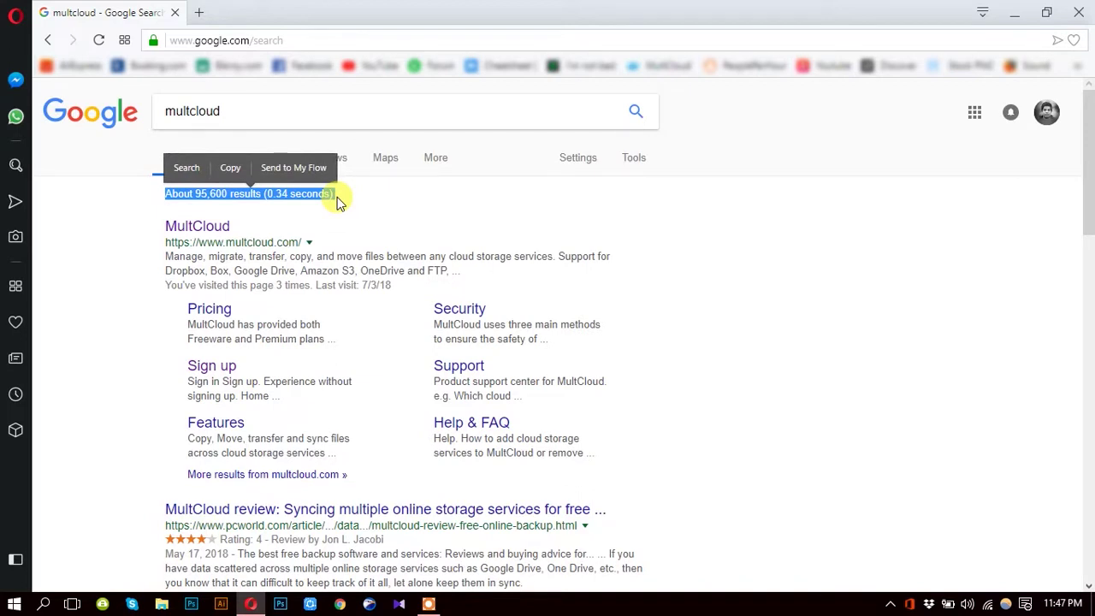
key(ctrl+c)
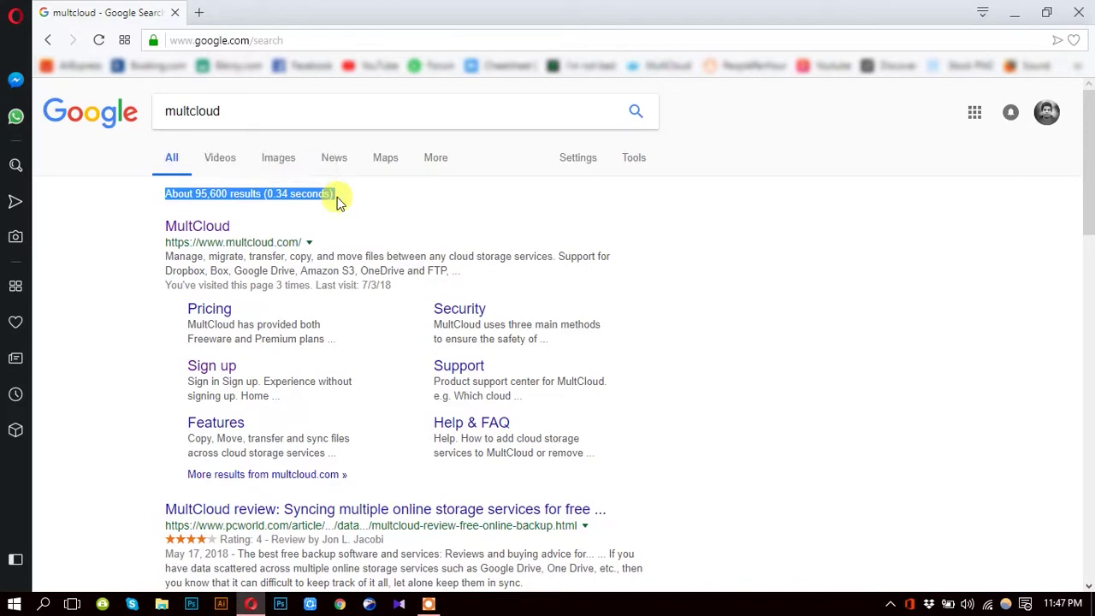
click(342, 202)
drag(166, 195, 273, 195)
triple_click(137, 227)
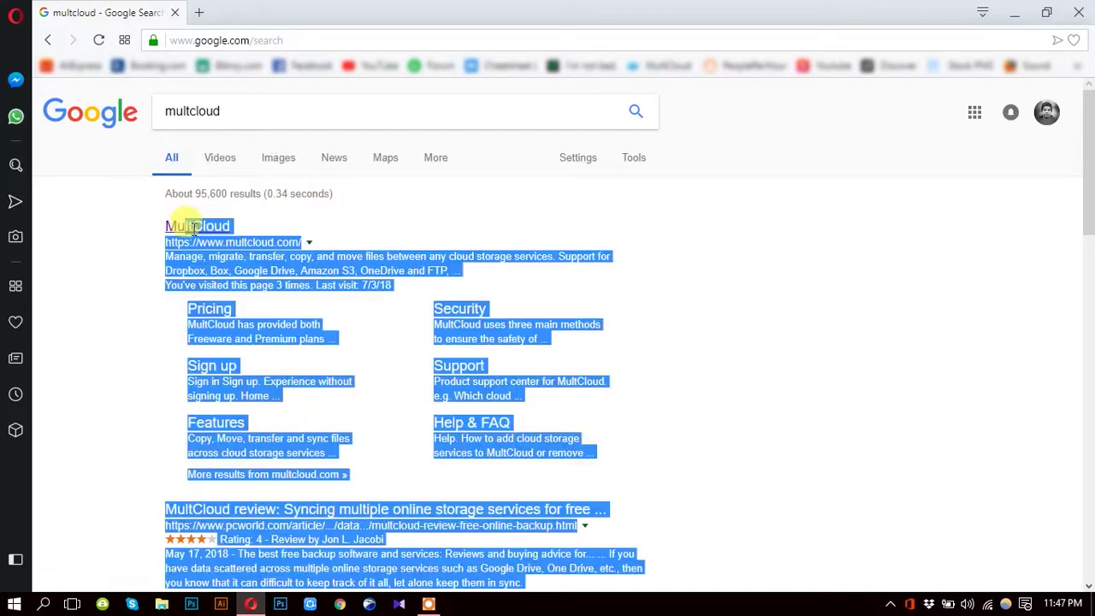
click(140, 233)
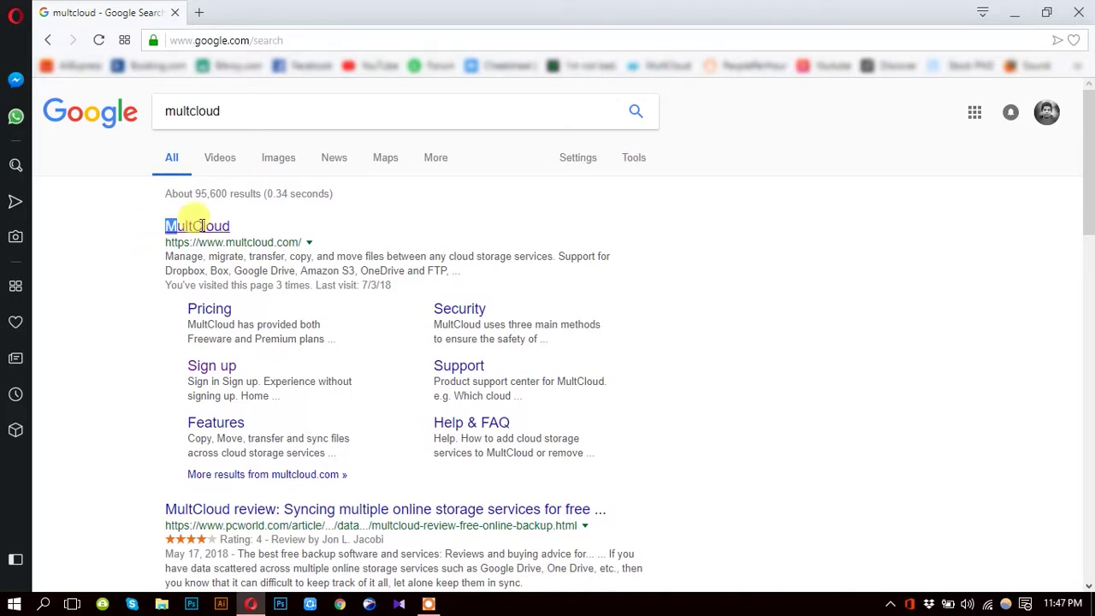
drag(186, 220, 231, 204)
click(227, 198)
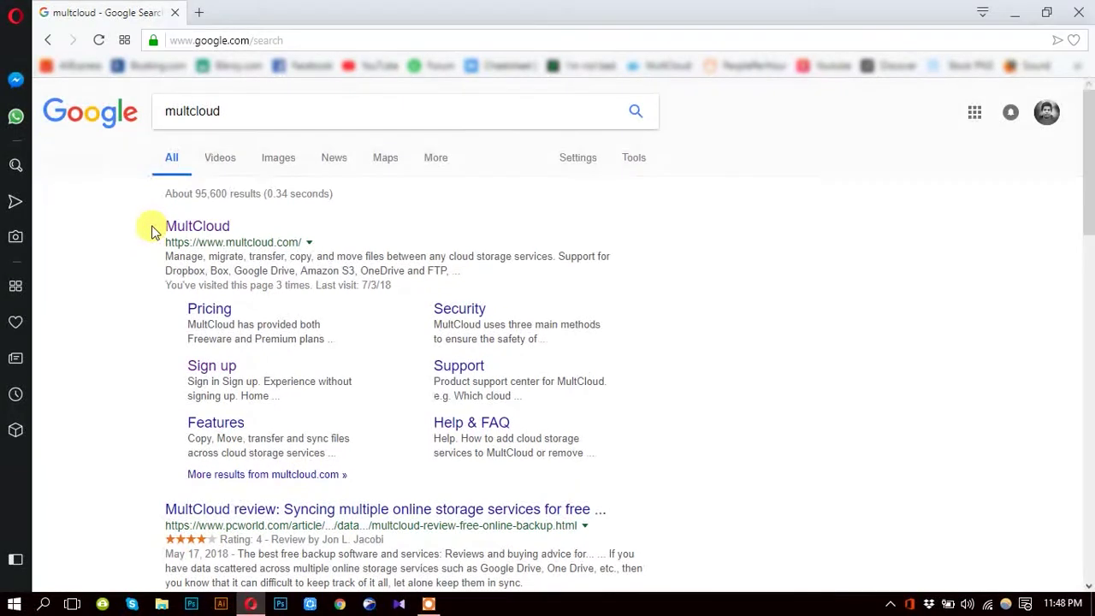
Open the MultCloud website from the search results.
click(208, 233)
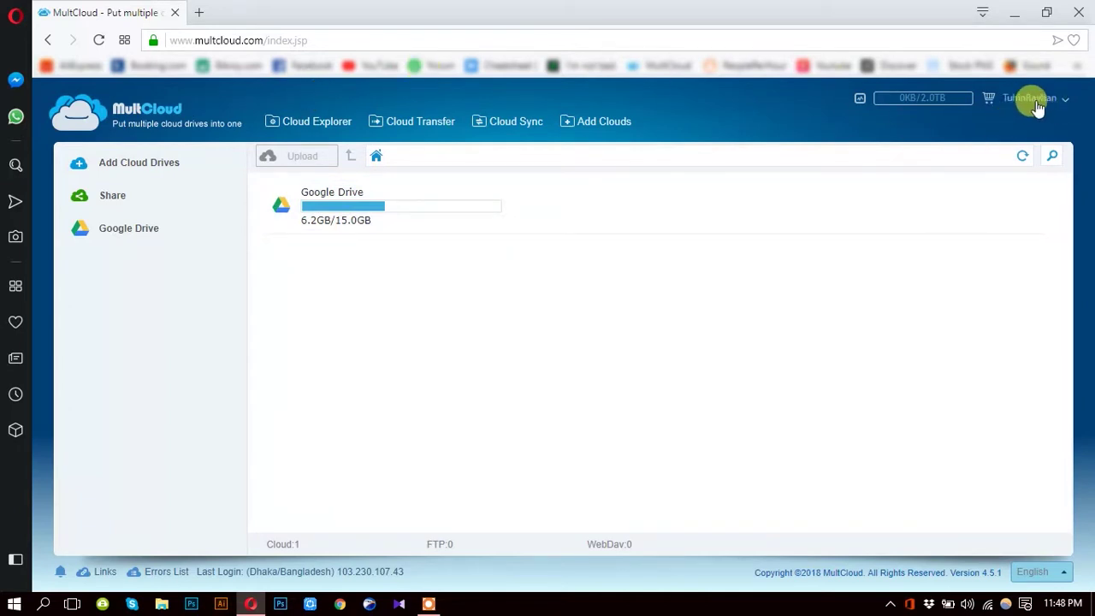
Search Google for multcloud in a new browser tab and open MultCloud's sign-up page from the results.
click(200, 13)
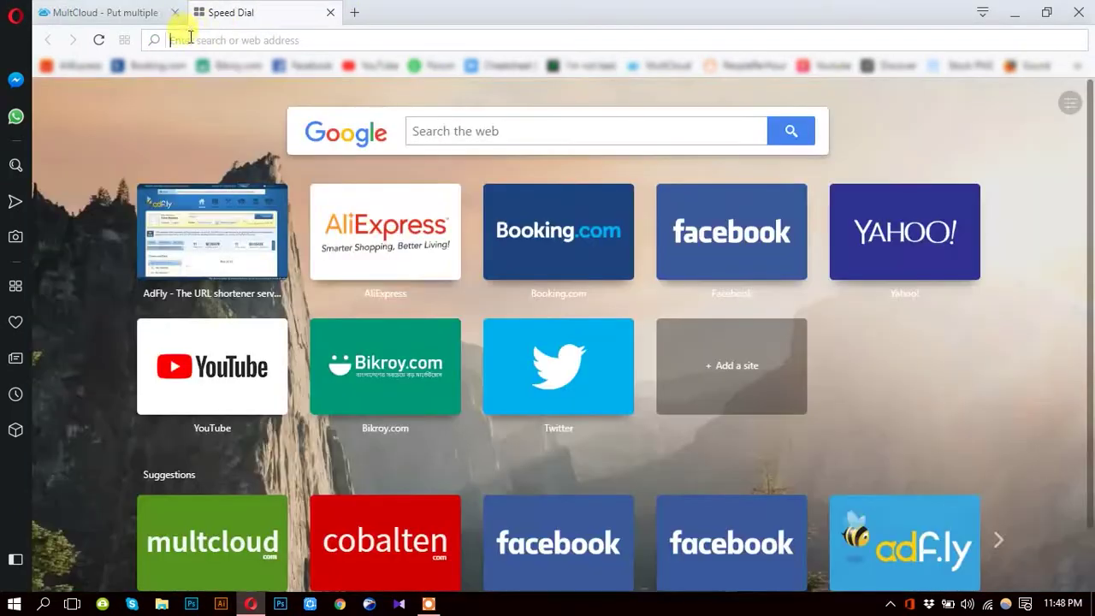
click(451, 135)
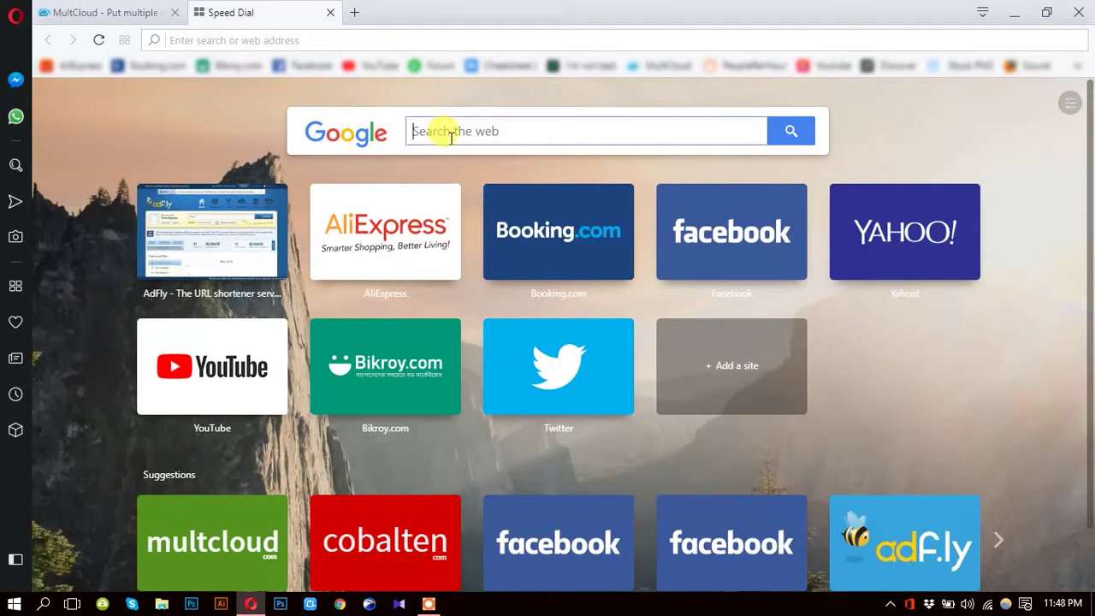
text(m)
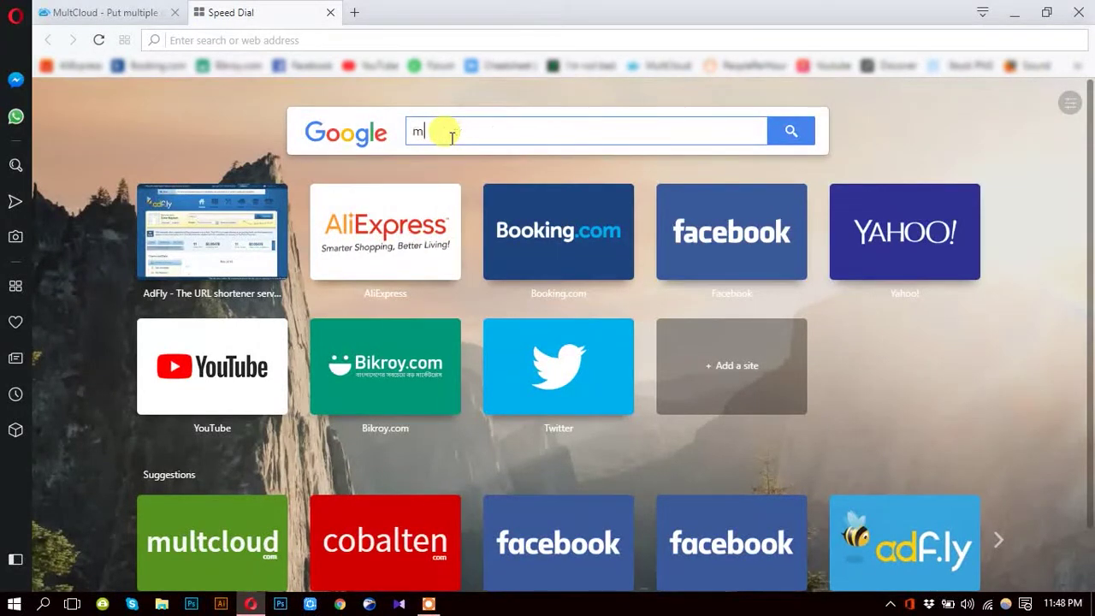
text(ultcloud)
key(Return)
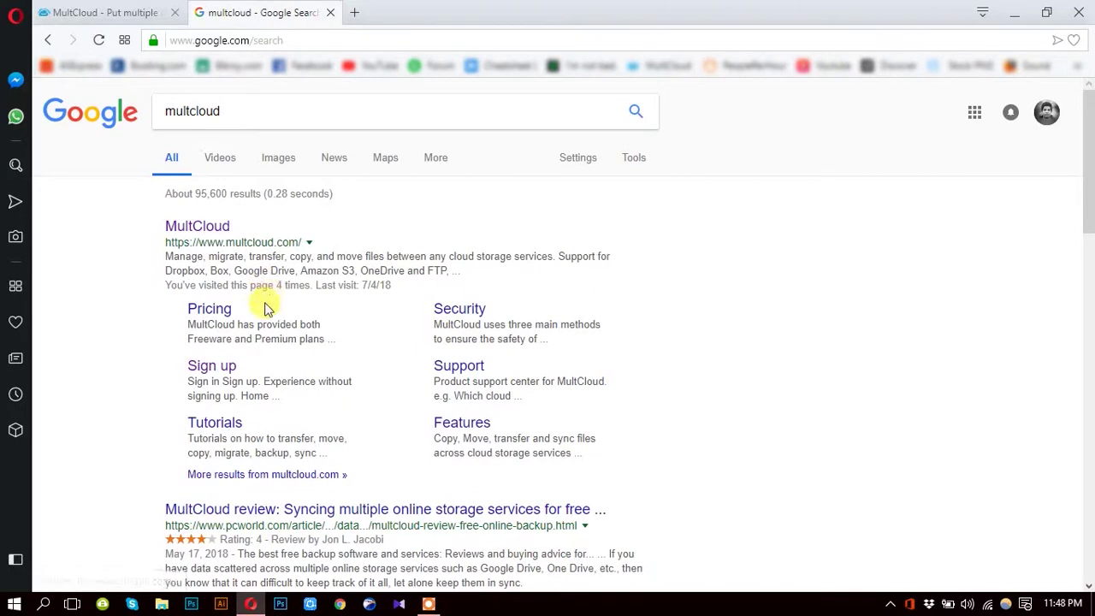
click(211, 366)
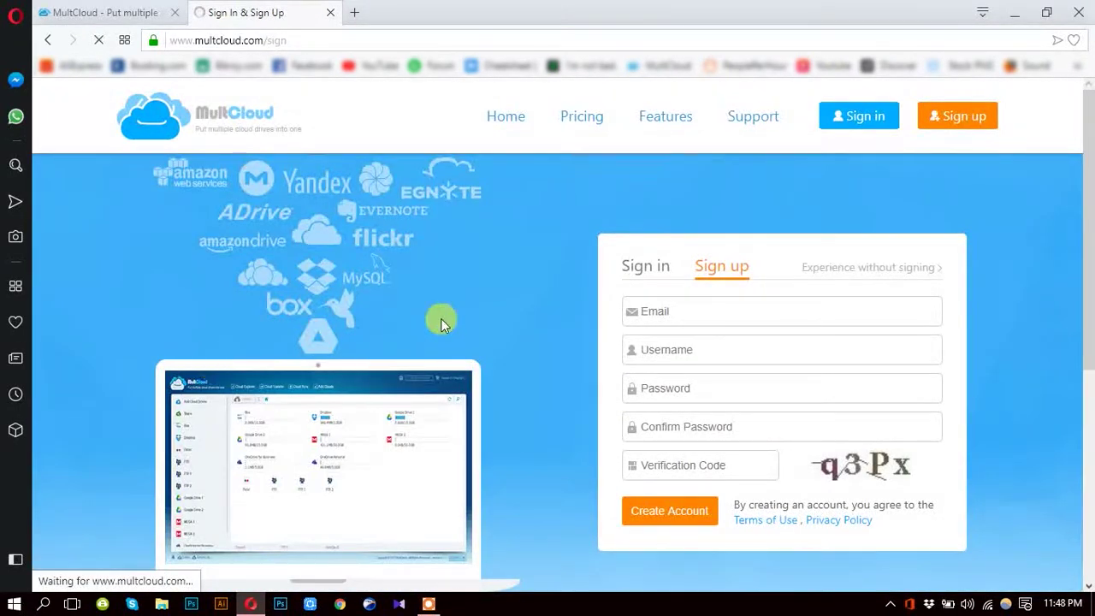
Examine the sign-up form's email, username, password, confirmation and verification code fields without filling them in, and close that page.
click(676, 321)
click(658, 349)
click(684, 388)
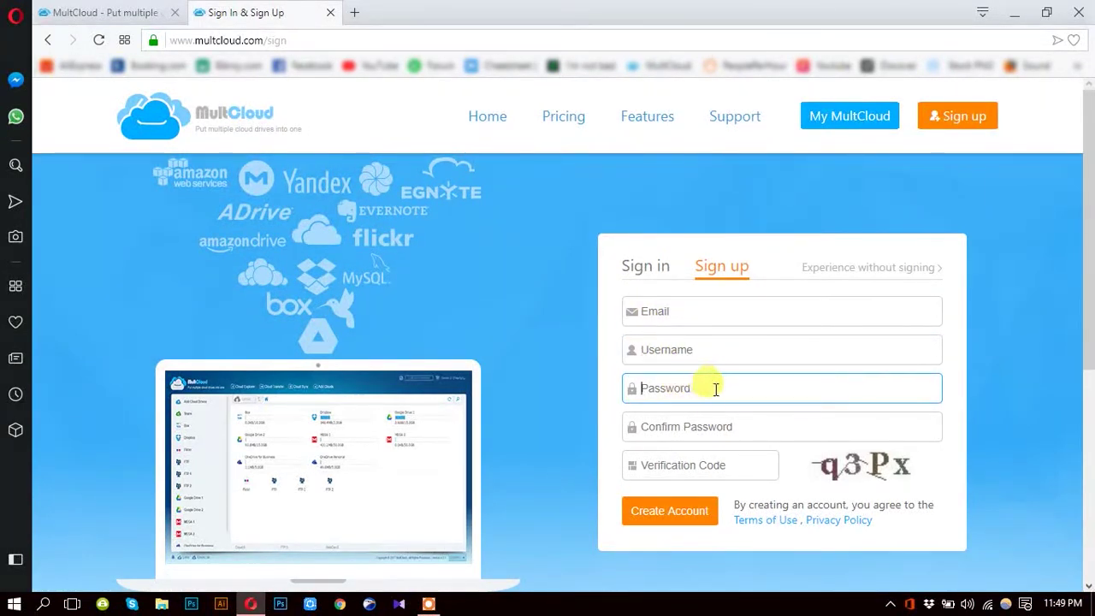
click(665, 426)
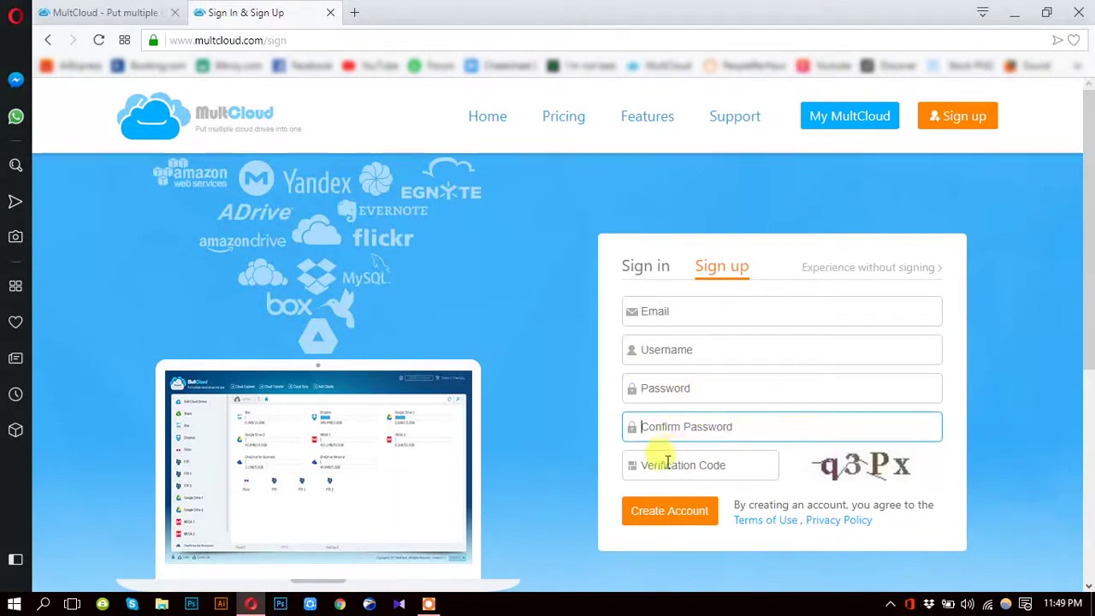
click(693, 392)
click(672, 431)
click(663, 464)
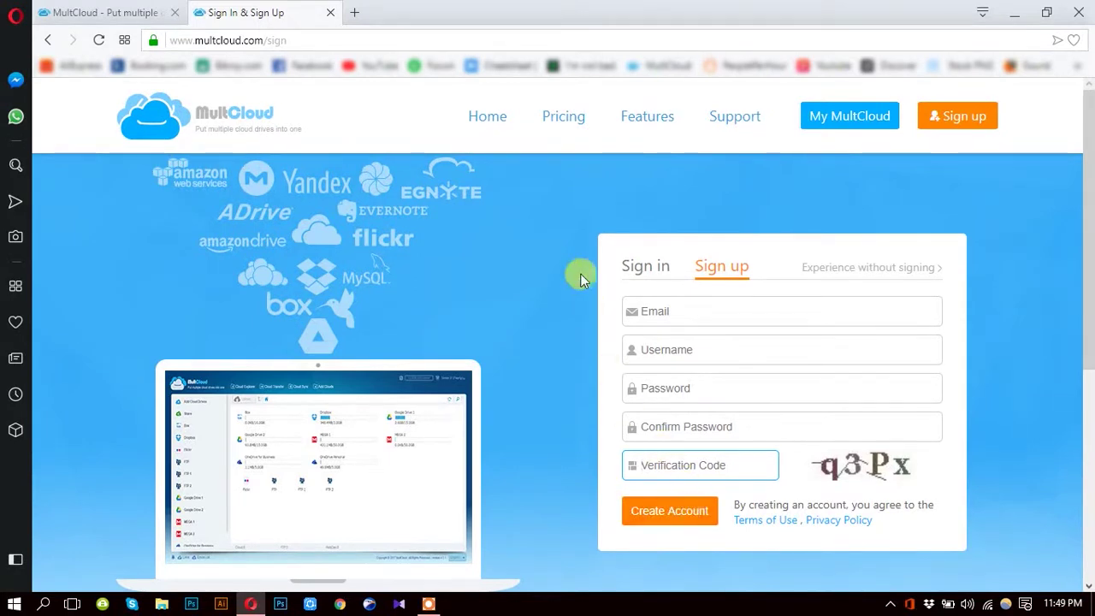
click(330, 12)
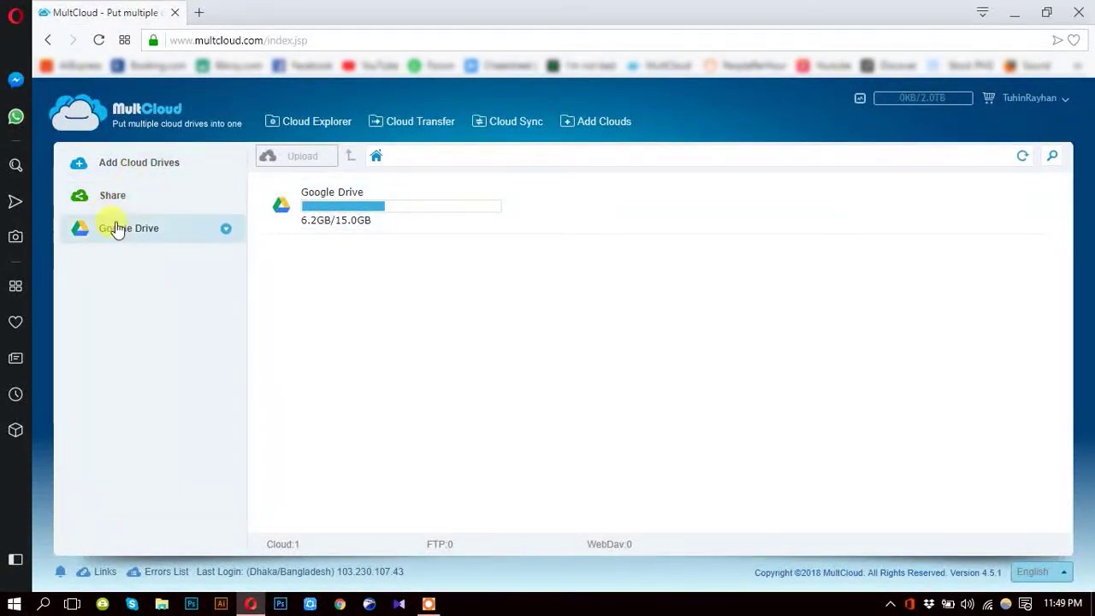
Examine the files in the connected Google Drive and the cloud services that can be added, and return to Google Drive.
click(140, 234)
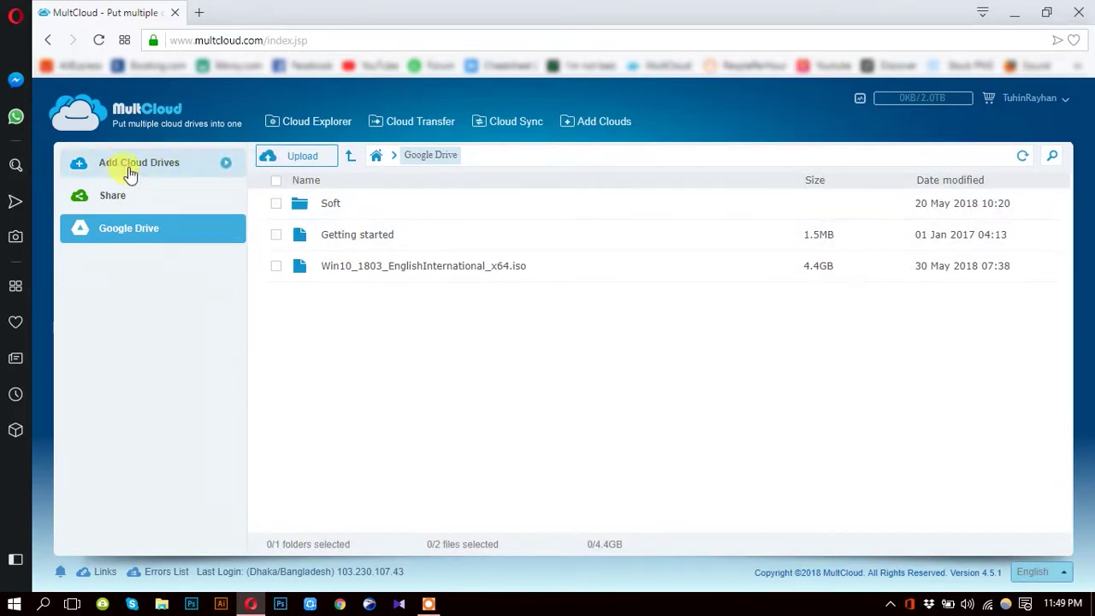
click(162, 170)
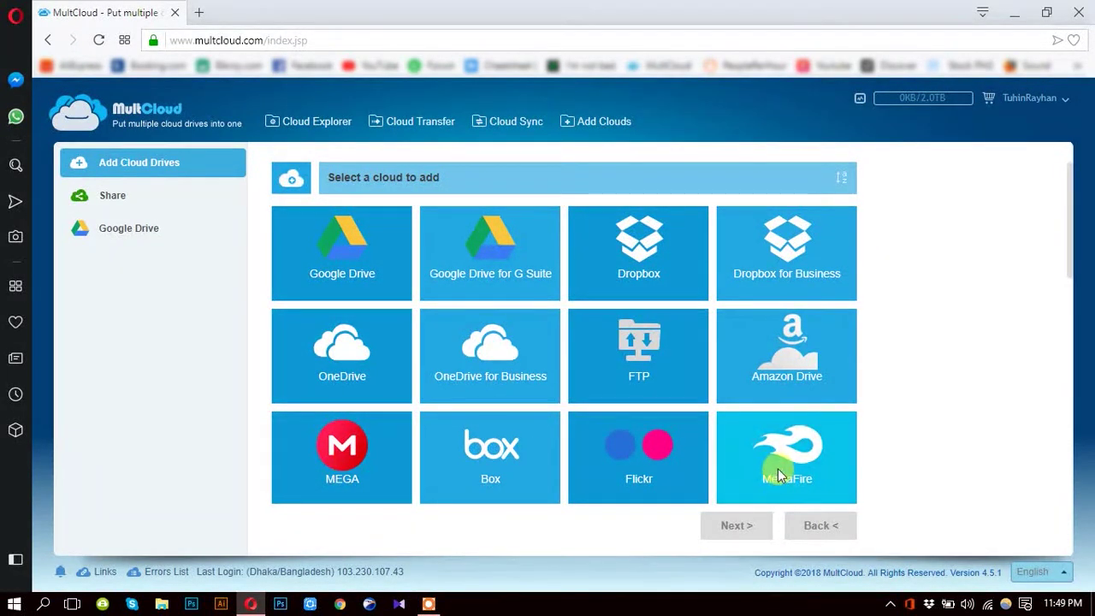
scroll(712, 414, down, 3)
scroll(579, 325, up, 3)
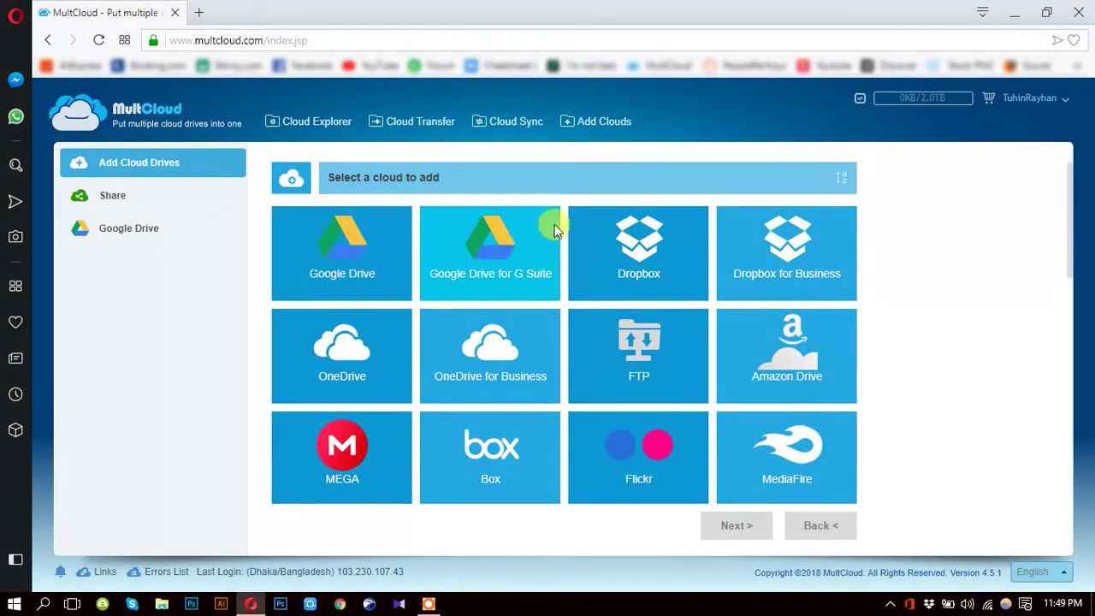
click(140, 238)
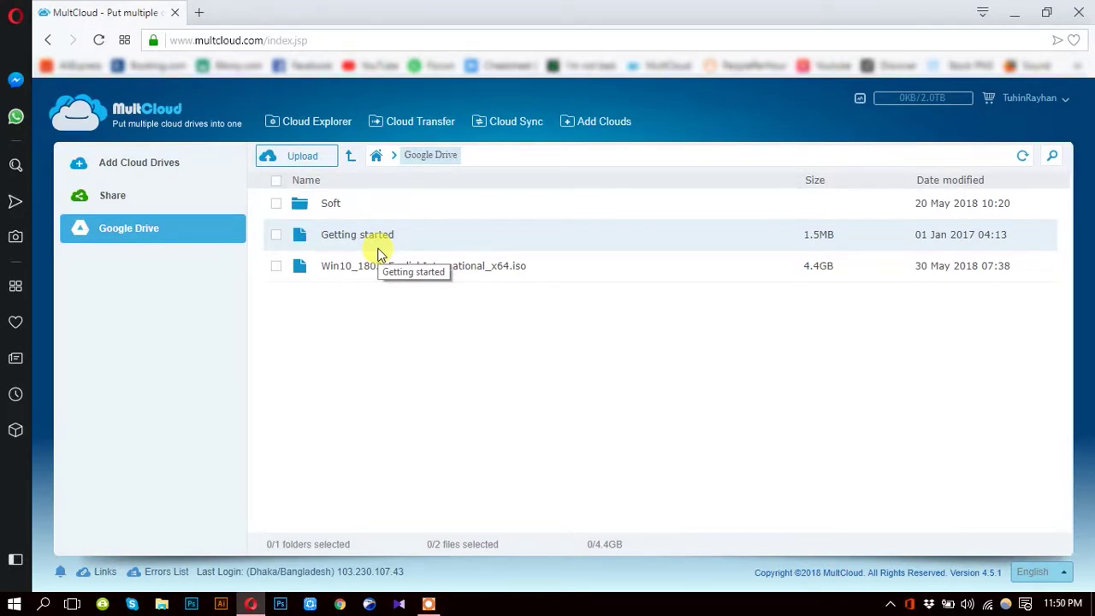
Open the URL Tasks in MultCloud's task list and bring up the form for adding a URL.
click(861, 100)
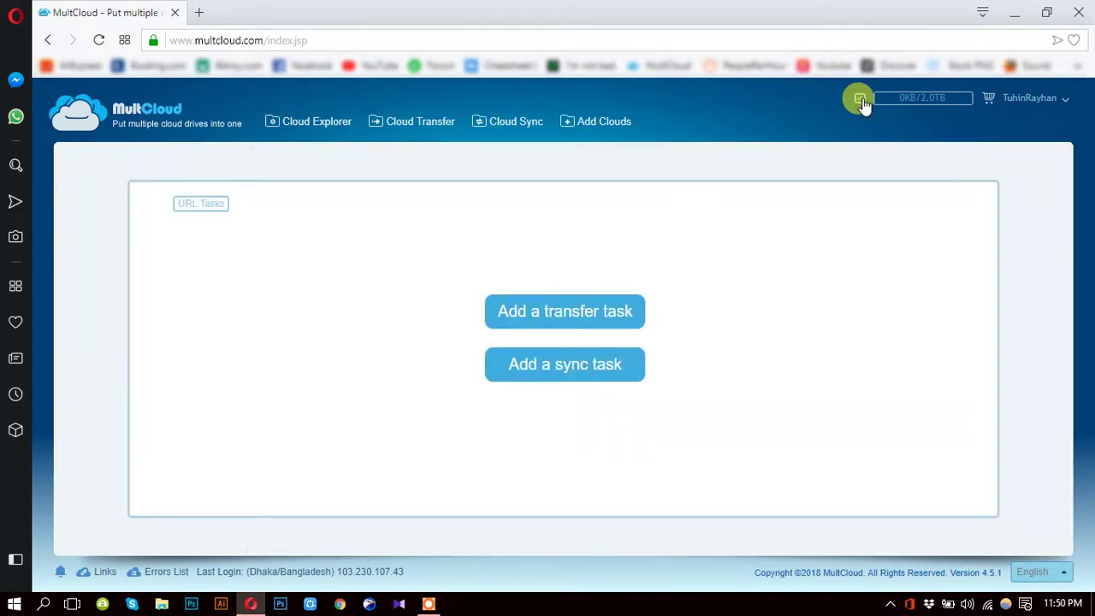
click(200, 208)
click(347, 228)
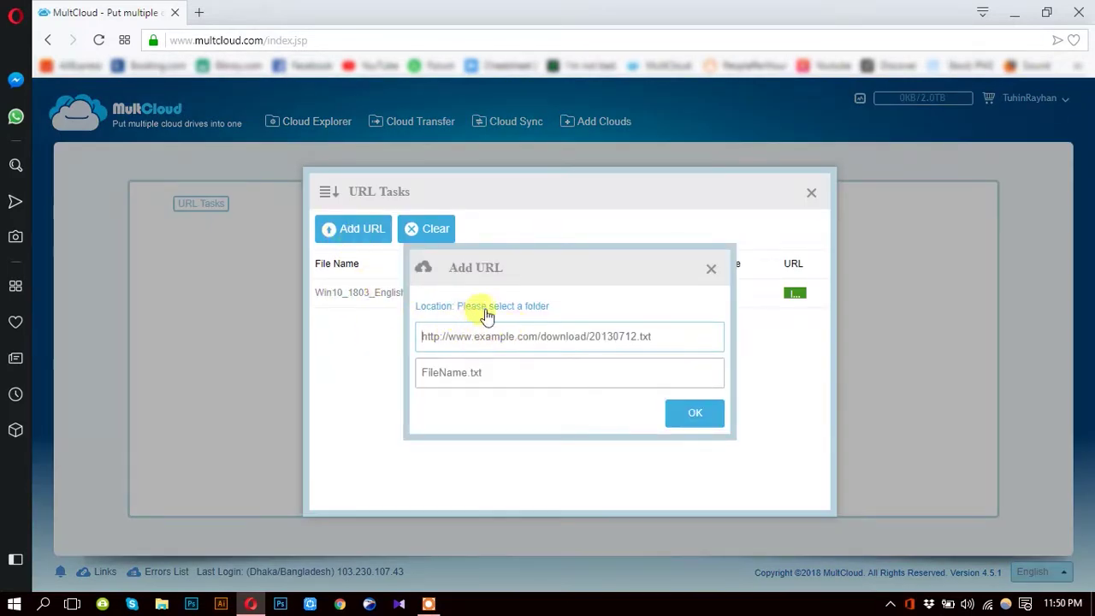
click(539, 336)
click(501, 373)
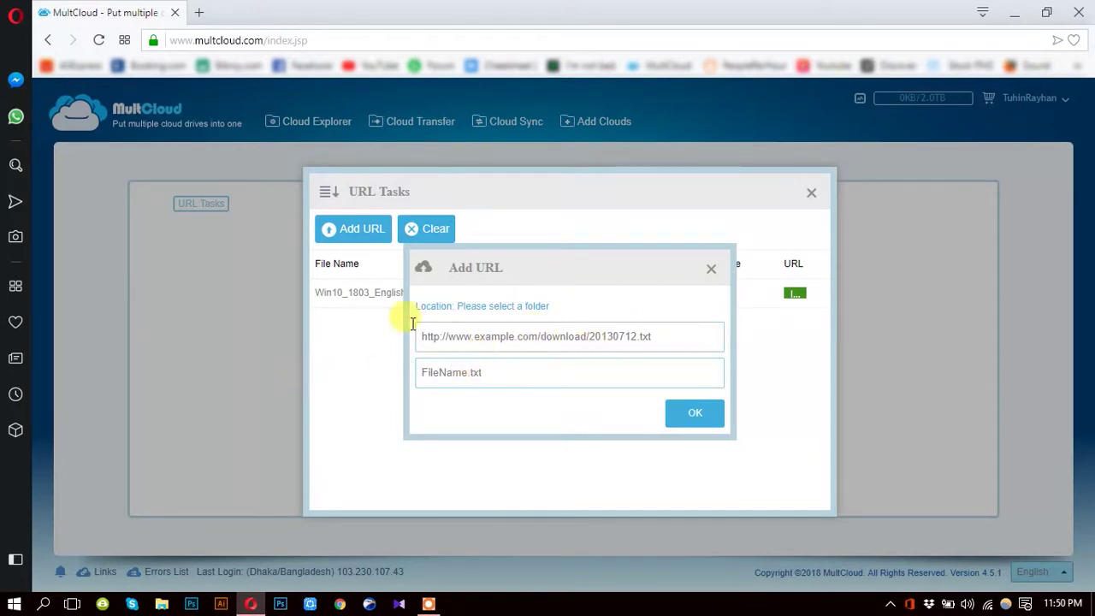
Search the web for fushionbd in a new browser tab and go to the FusionBD Natok And Telefilms listing.
click(198, 12)
click(448, 128)
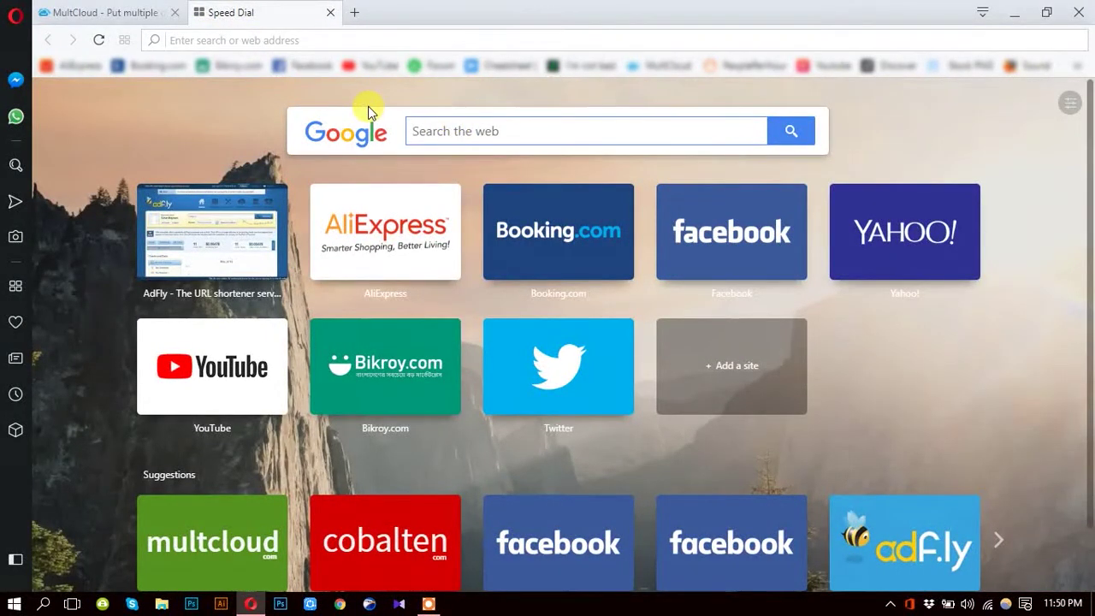
text(fushionbd)
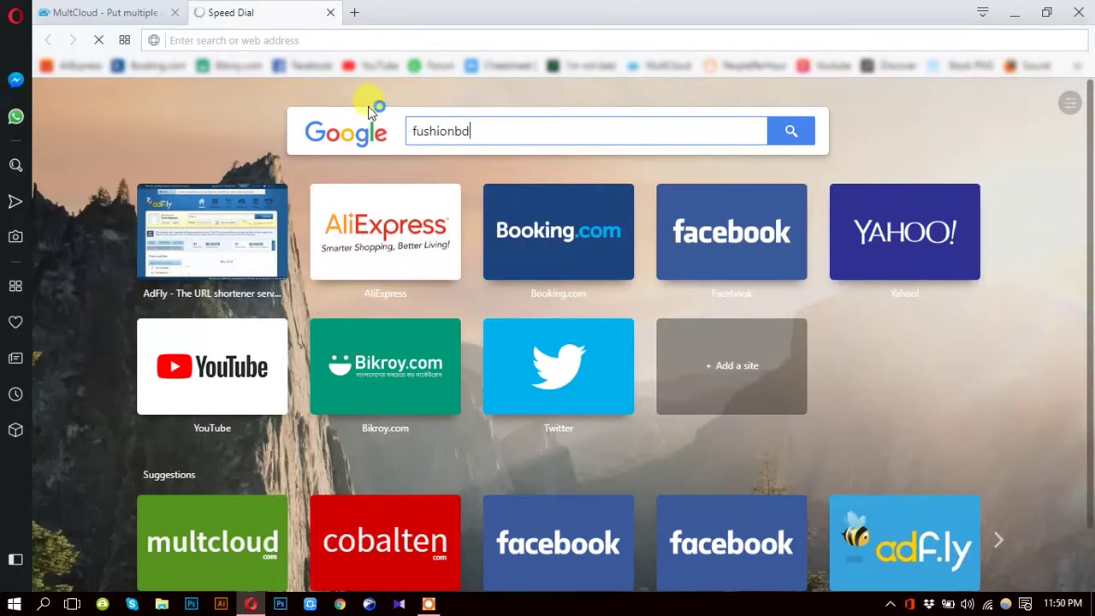
key(Return)
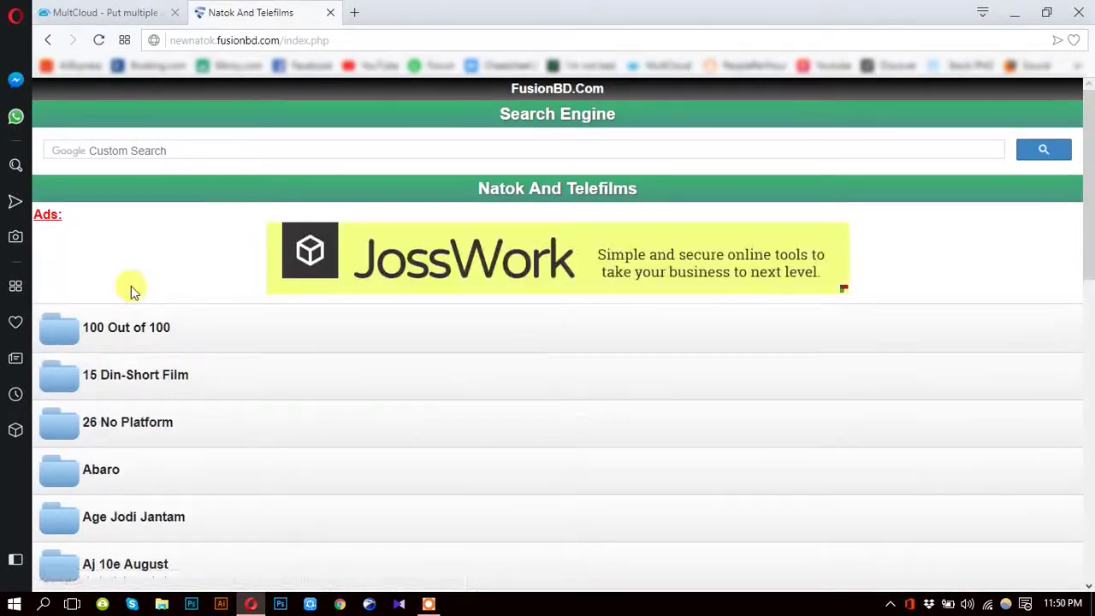
Open the 15 Din-Short Film video page and request its download, returning to that page from the ad tab.
click(147, 379)
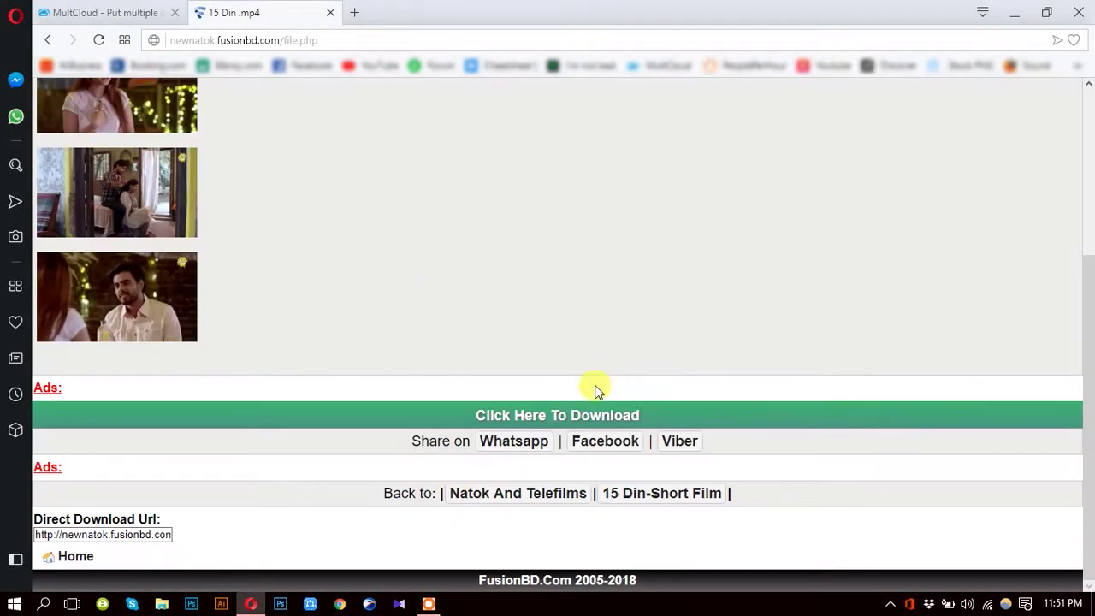
click(505, 415)
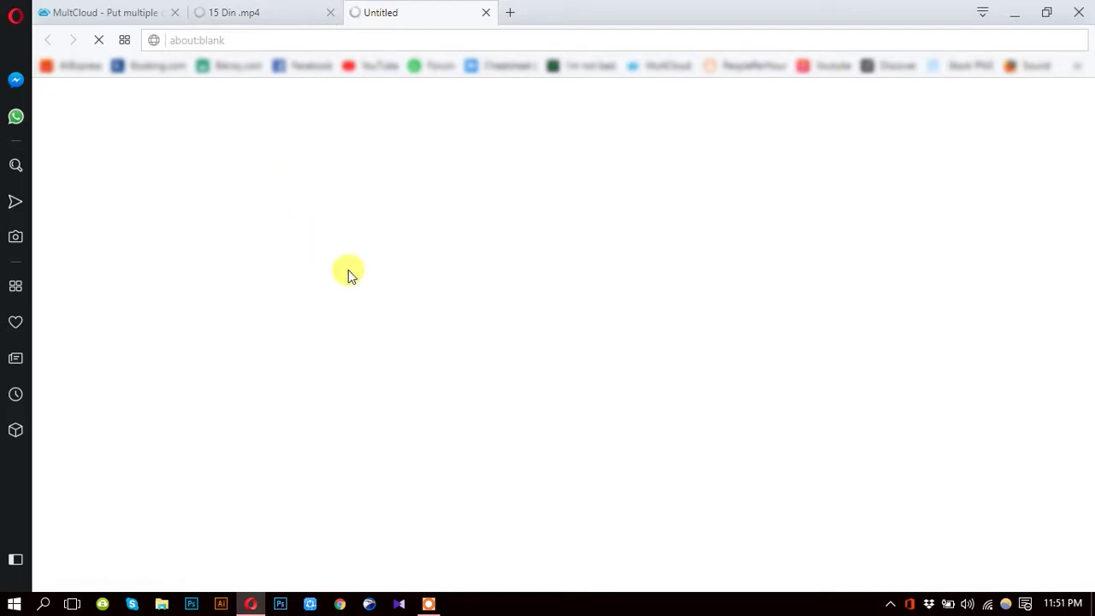
click(265, 14)
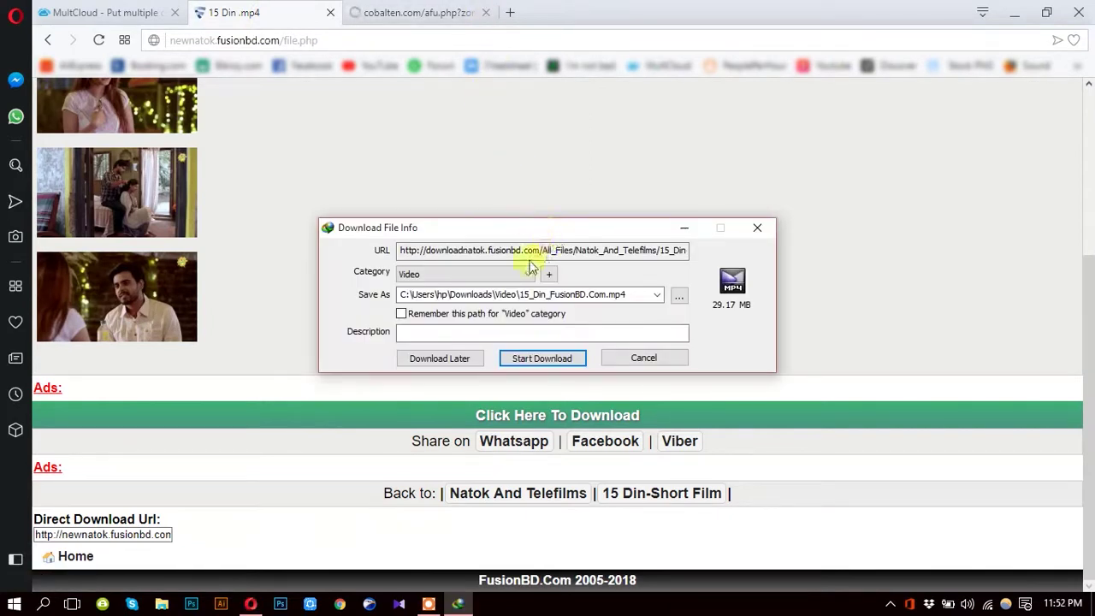
Copy the full download URL of the 15_Din_FusionBD.Com.mp4 video from the Download File Info dialog.
click(399, 250)
drag(398, 250, 733, 252)
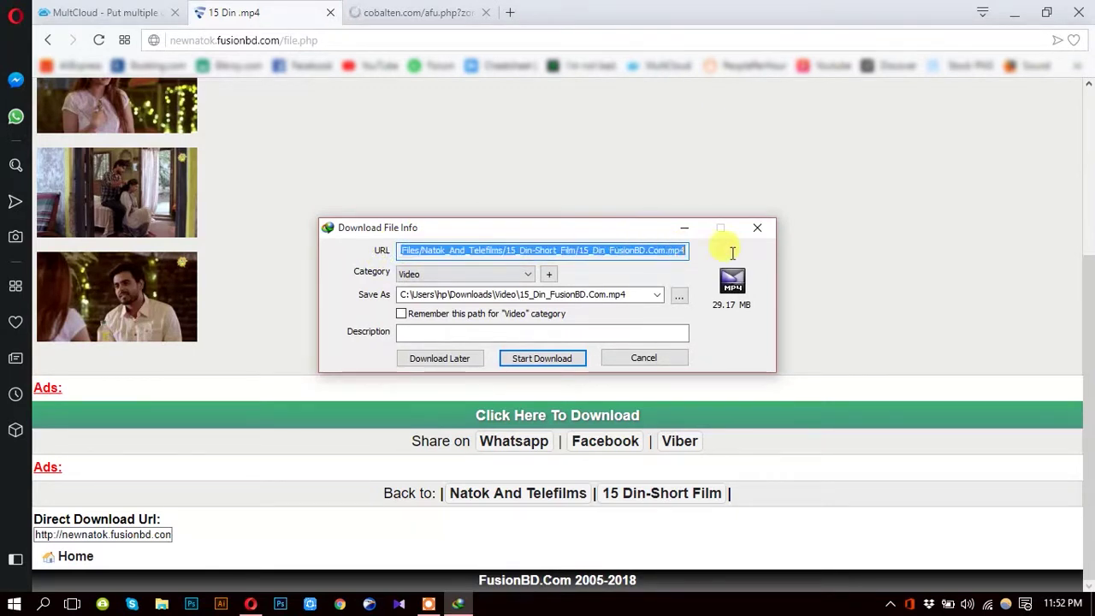
right_click(617, 249)
click(655, 302)
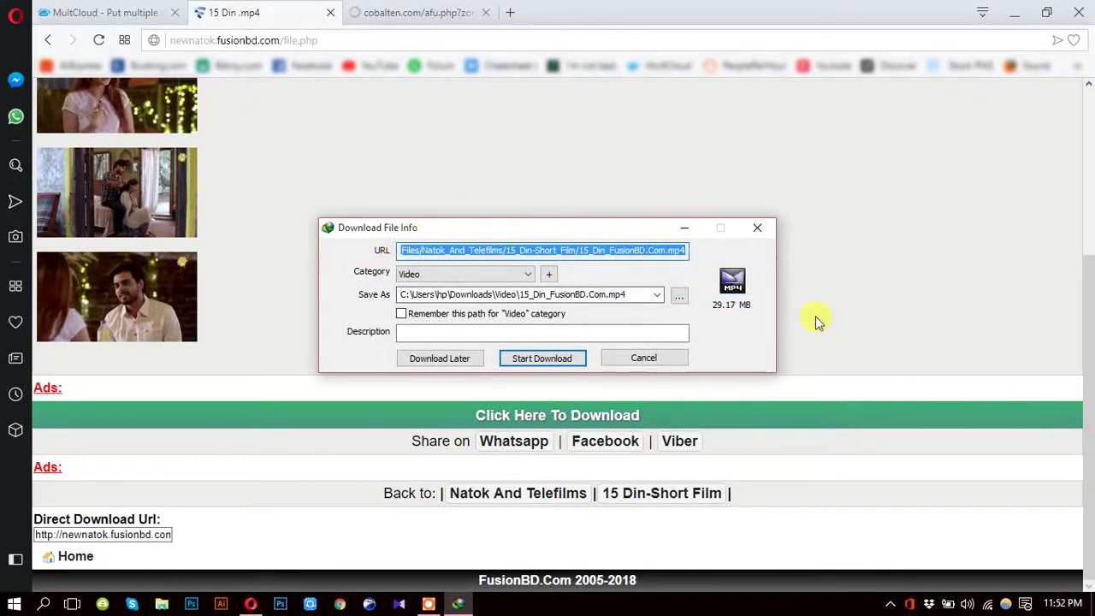
Dismiss the local download without adding an exception, and close the ad and video page tabs to return to MultCloud.
click(758, 231)
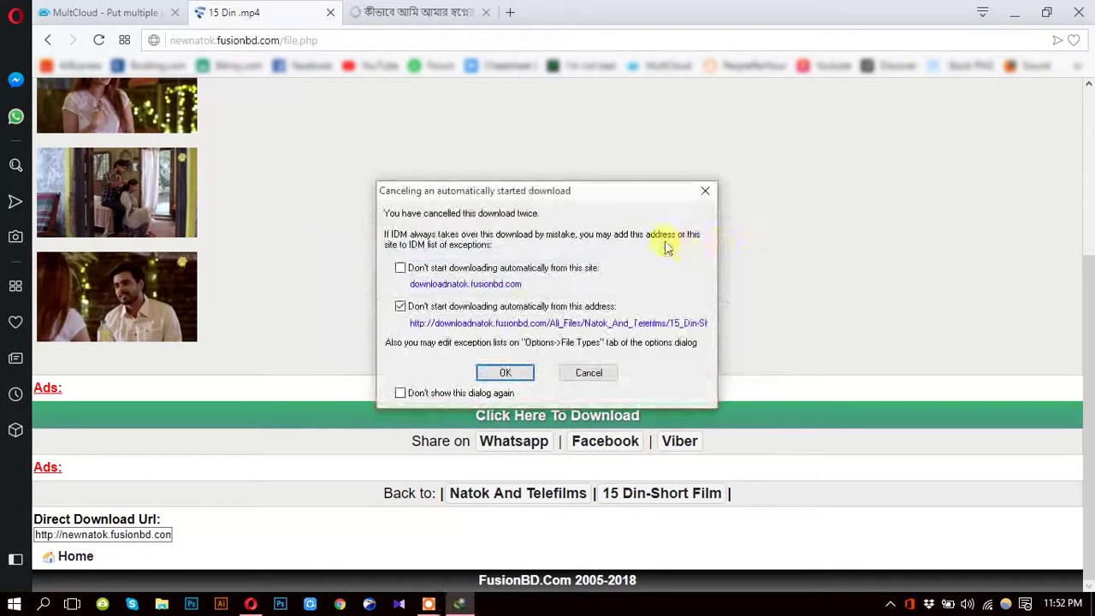
click(599, 369)
click(485, 13)
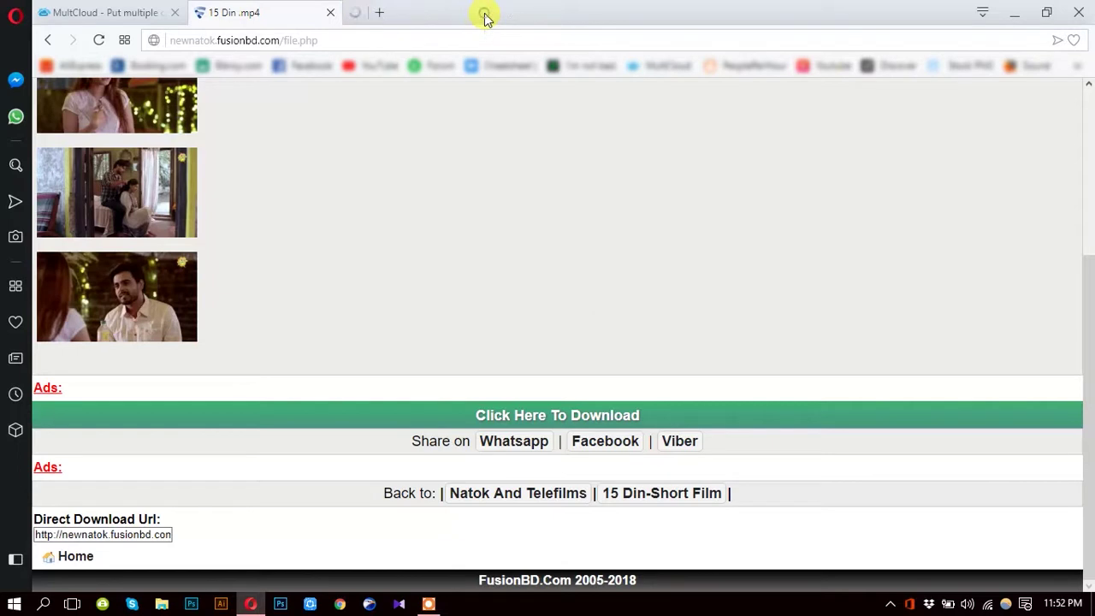
click(331, 13)
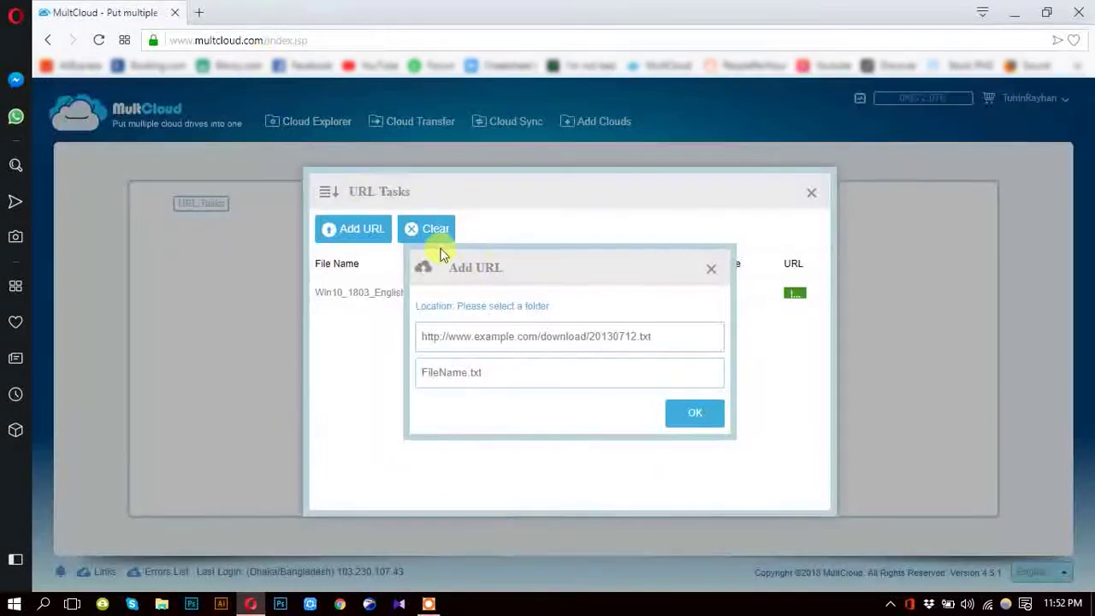
Paste the copied video link as the source address in the Add URL form and check the file name 15_Din_FusionBD.Com.mp4.
right_click(469, 338)
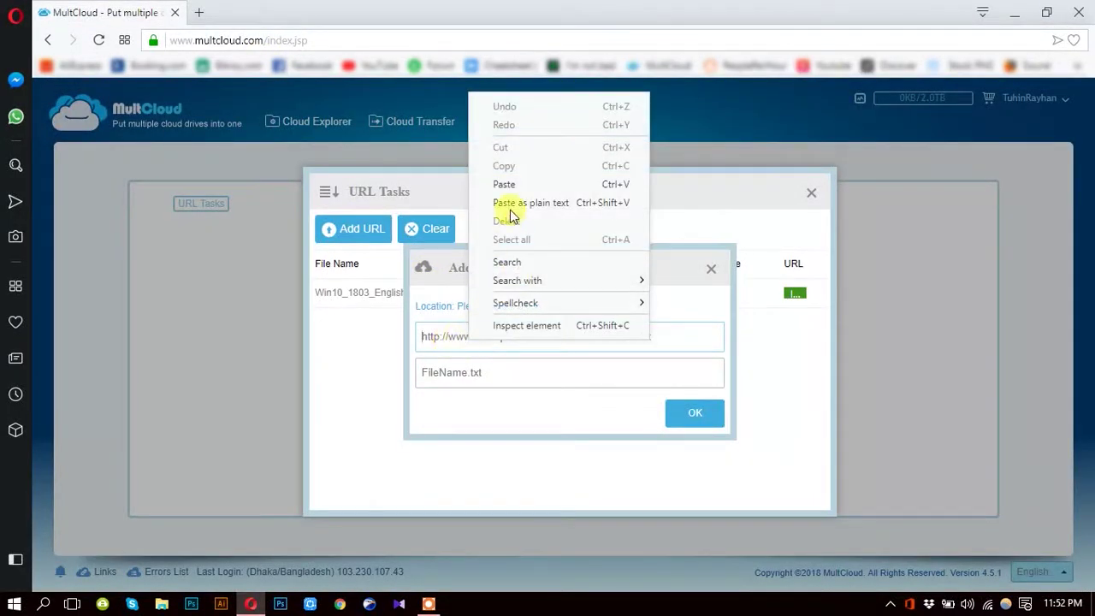
click(508, 183)
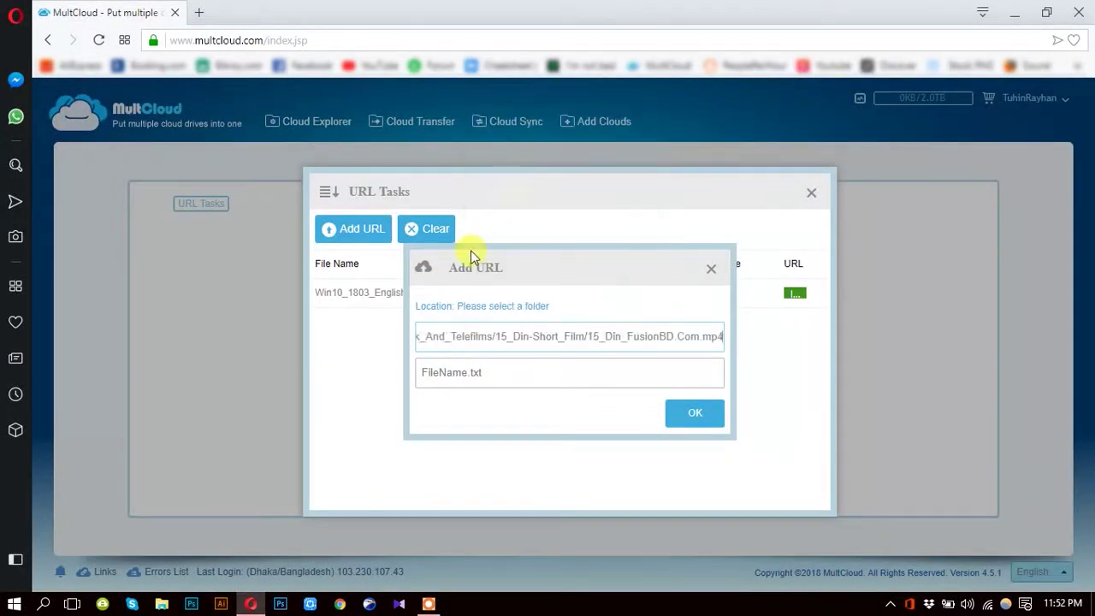
click(550, 371)
drag(550, 371, 406, 381)
drag(558, 374, 429, 377)
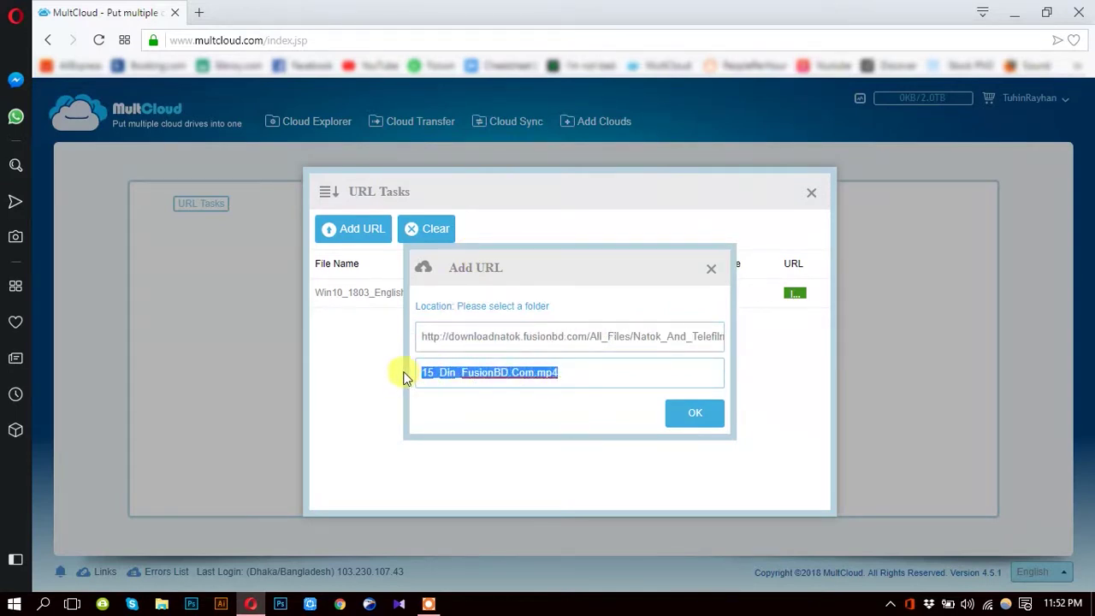
click(577, 373)
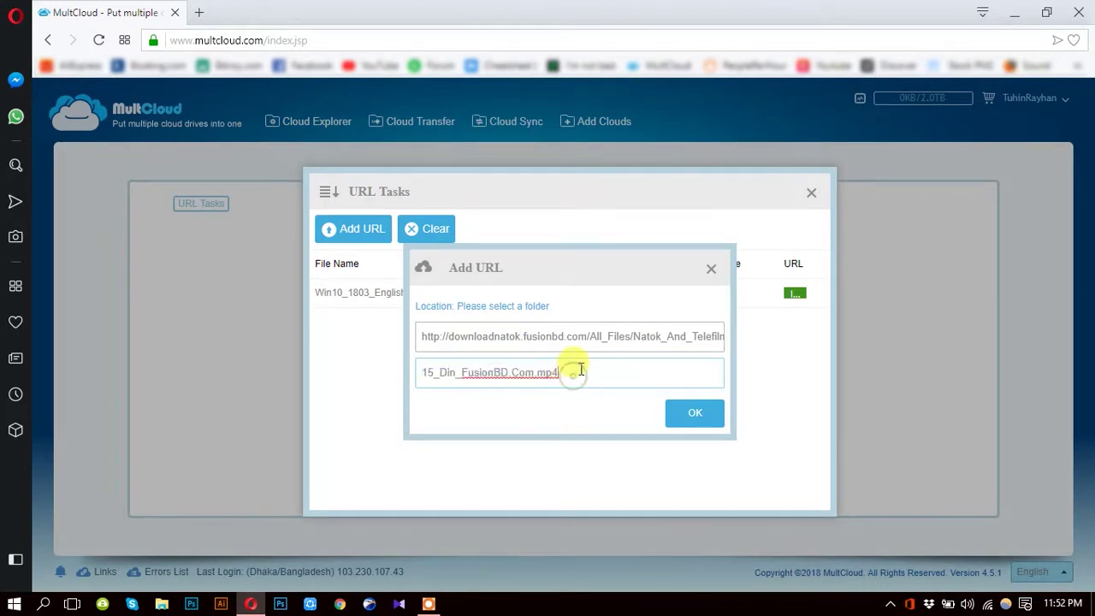
Choose Google Drive as the destination folder and submit the URL task for the 15_Din_FusionBD.Com.mp4 video.
click(697, 428)
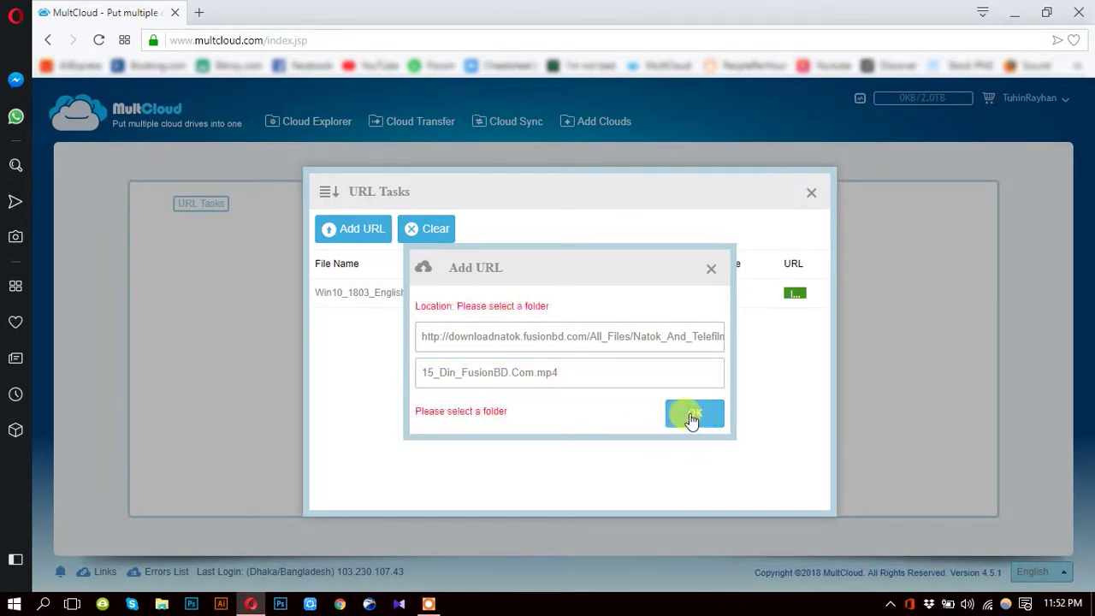
click(483, 307)
click(487, 244)
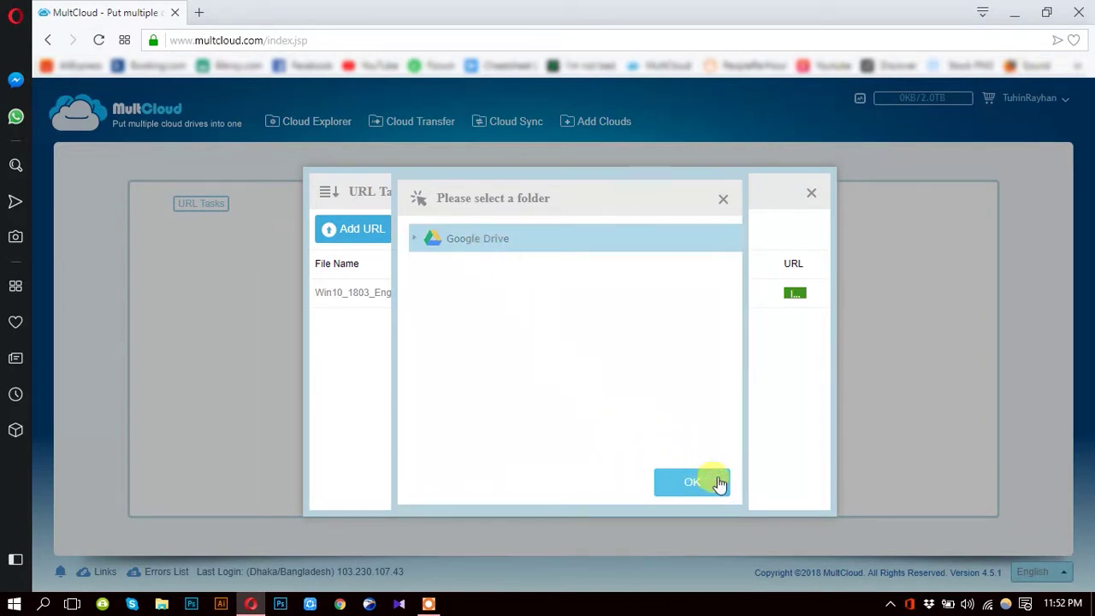
click(689, 486)
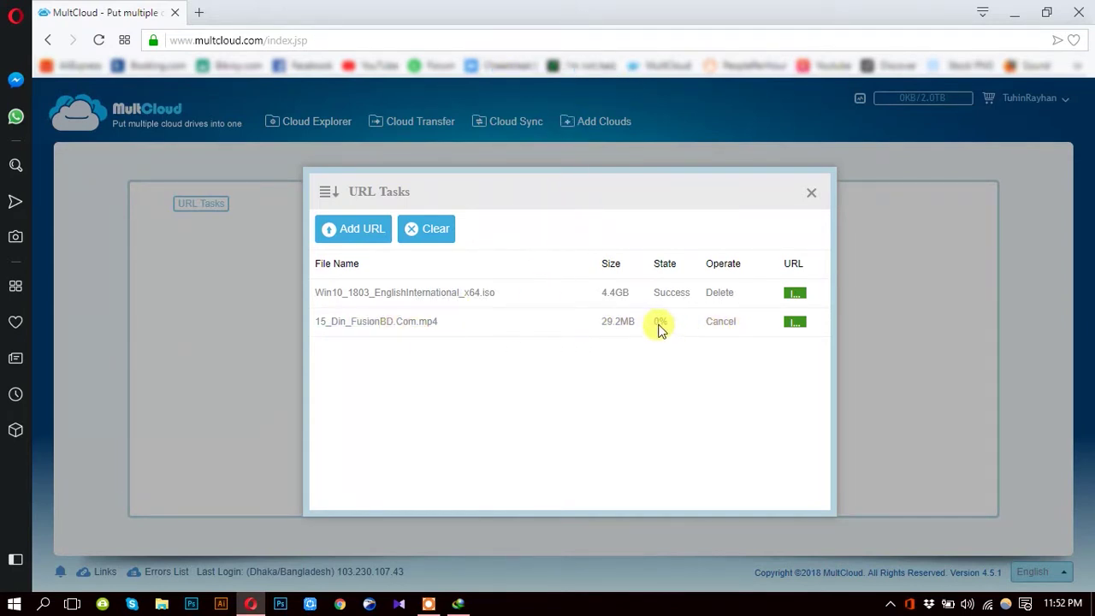
Close the URL Tasks list and the extra Speed Dial browser tab, staying on the MultCloud task page.
middle_click(716, 323)
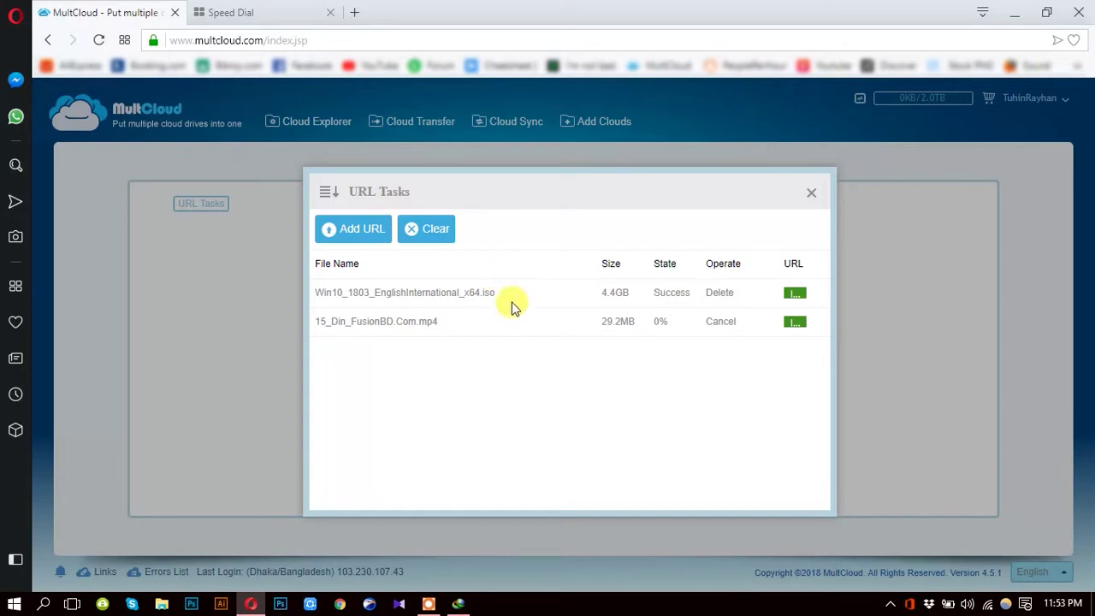
click(720, 322)
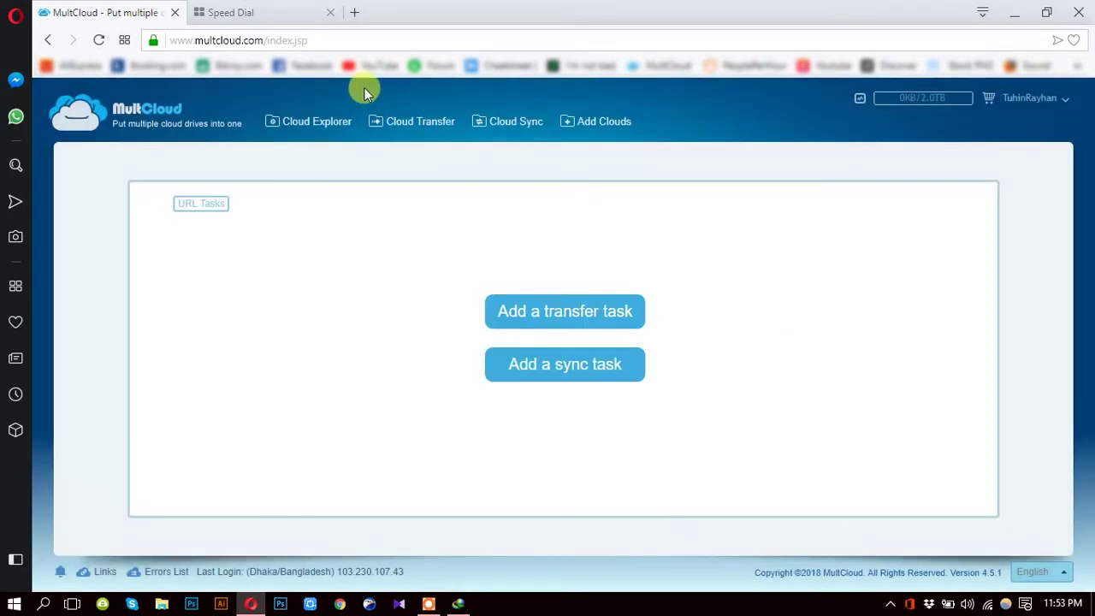
click(266, 10)
key(ctrl+Tab)
middle_click(308, 14)
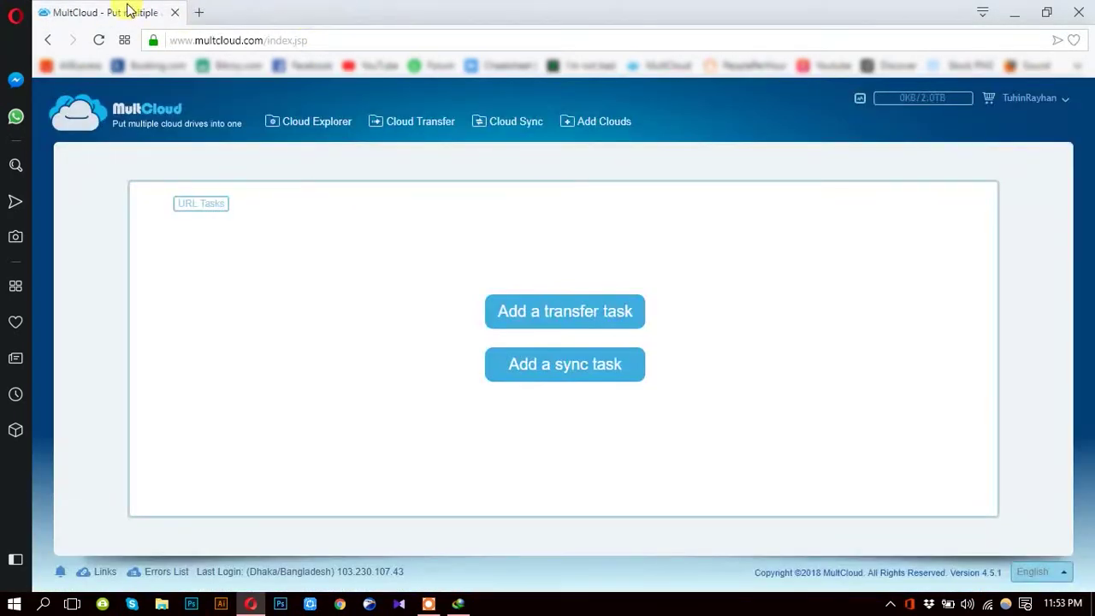